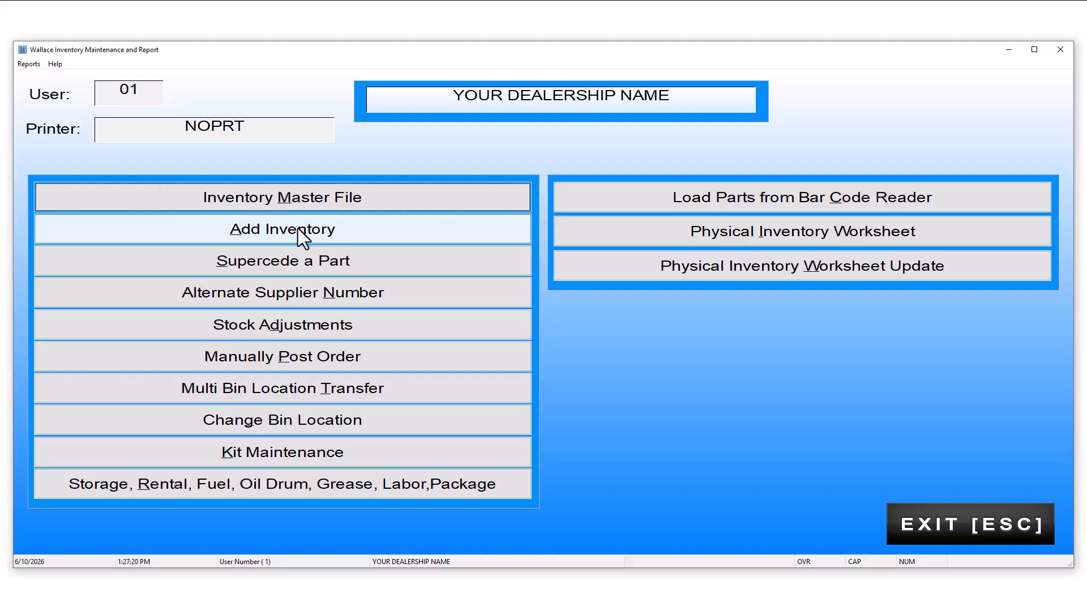
Start an Add Inventory session for adding inventory from stock, accepting the preselected salesclerk
{"action": "left_click", "coordinate": [300, 237]}
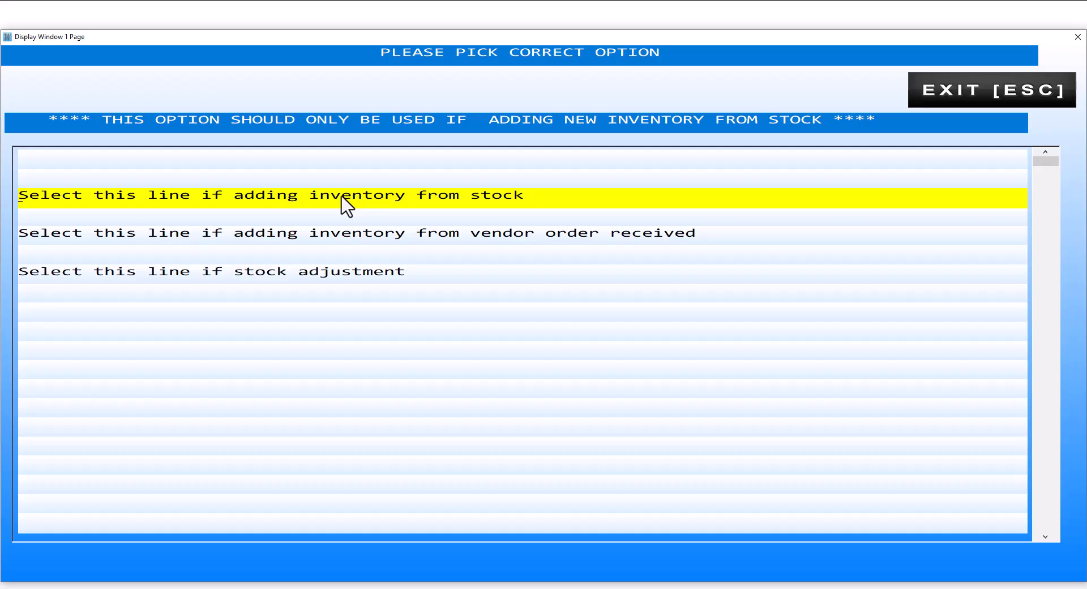
{"action": "left_click", "coordinate": [376, 198]}
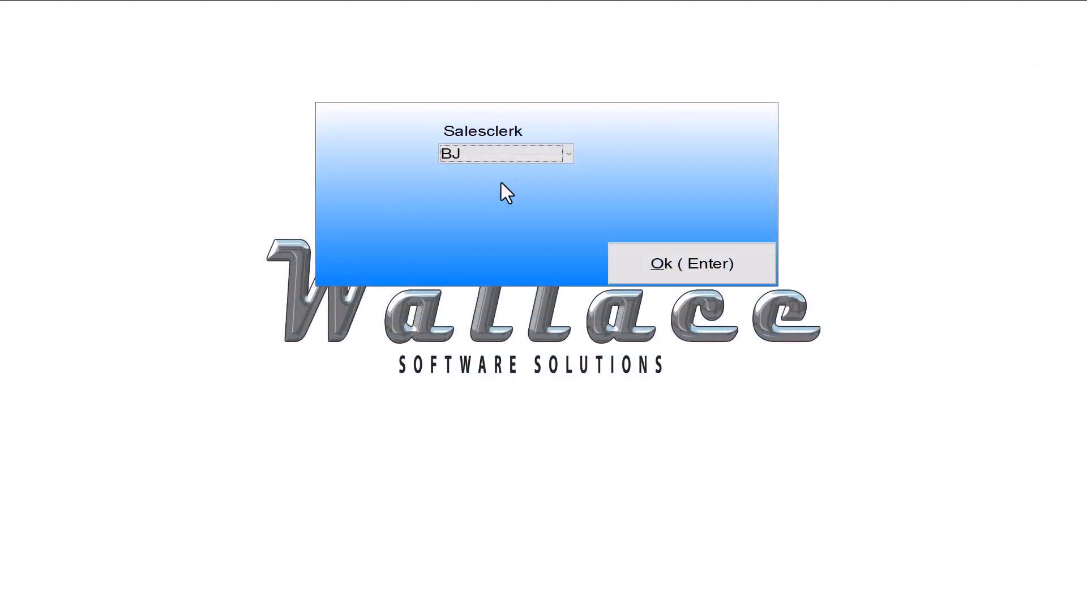
{"action": "left_click", "coordinate": [641, 266]}
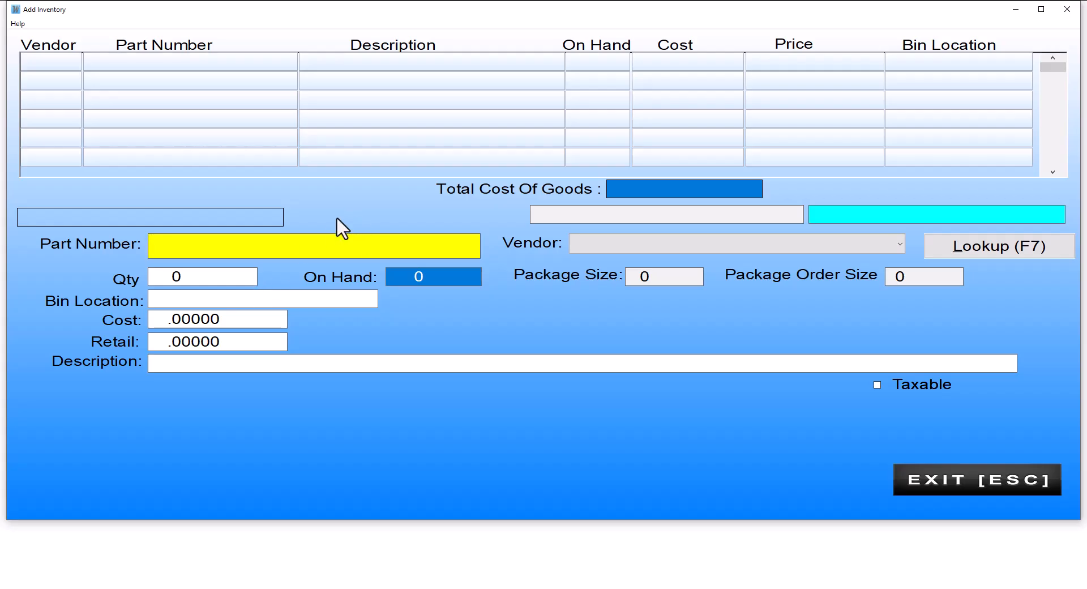
Look up part BR8ES and add a quantity of 10, keeping its bin location L-5634
{"action": "type", "text": "BR8ES"}
{"action": "key", "text": "Return"}
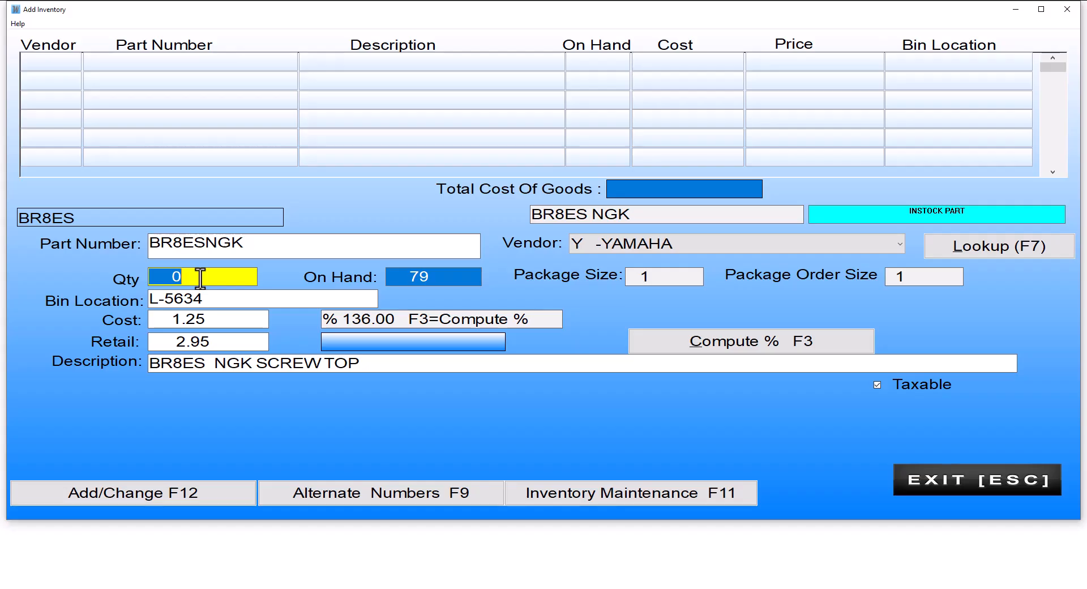
{"action": "type", "text": "10"}
{"action": "key", "text": "Return"}
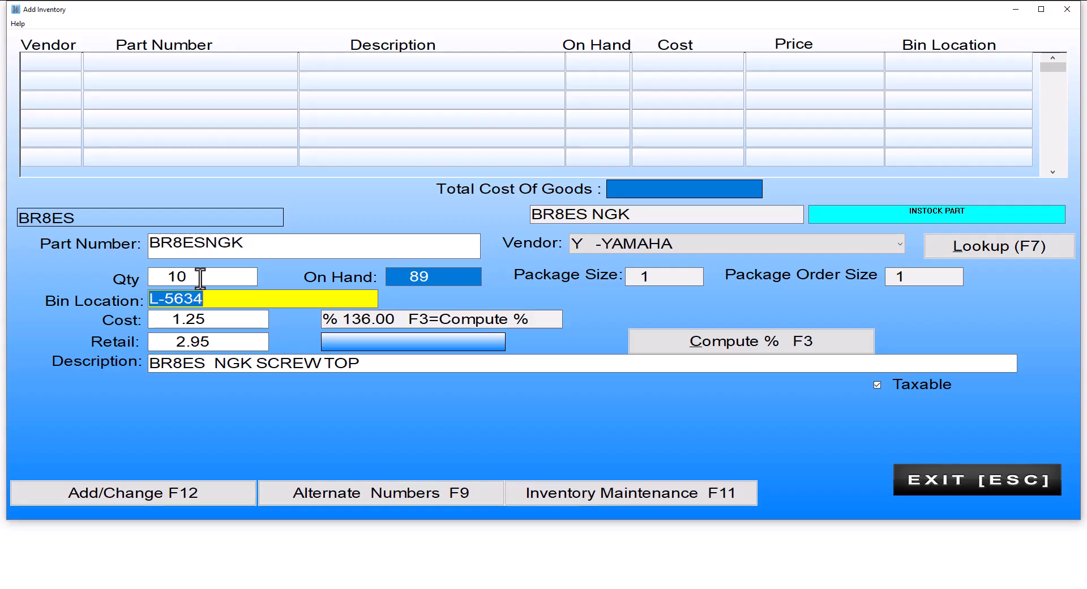
{"action": "key", "text": "Return"}
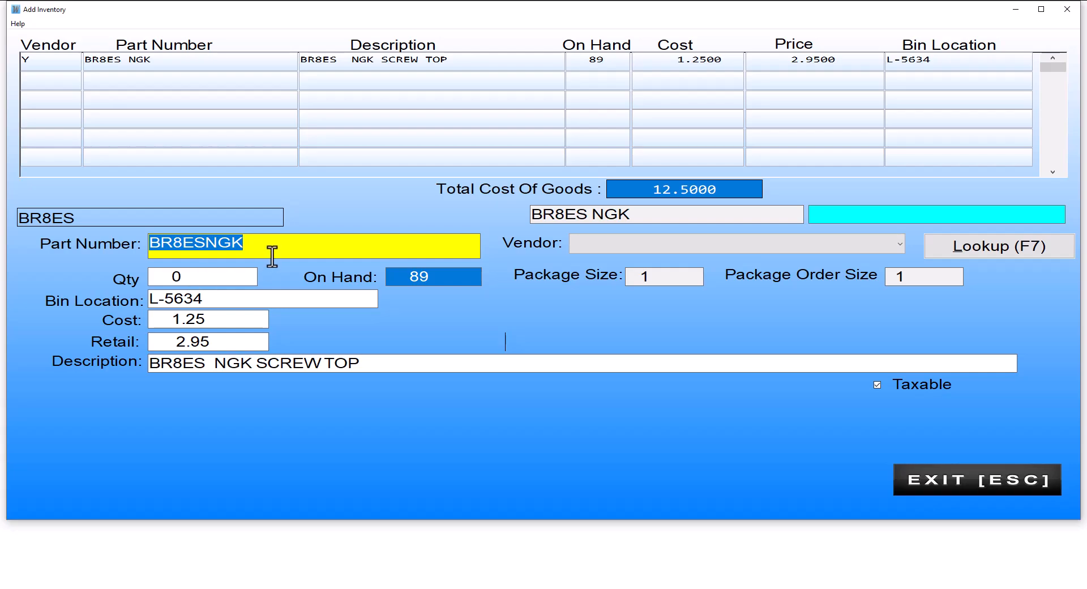
Add a quantity of 10 of manufacturer part BR8W001M0000 with bin location AFJ
{"action": "right_click", "coordinate": [153, 242]}
{"action": "left_click", "coordinate": [180, 290]}
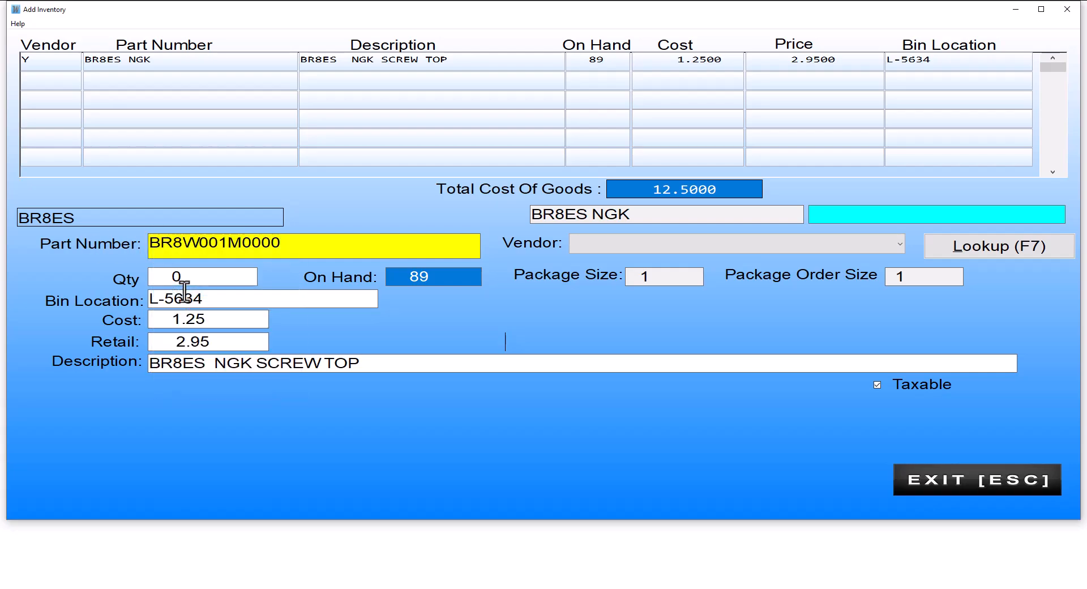
{"action": "key", "text": "Return"}
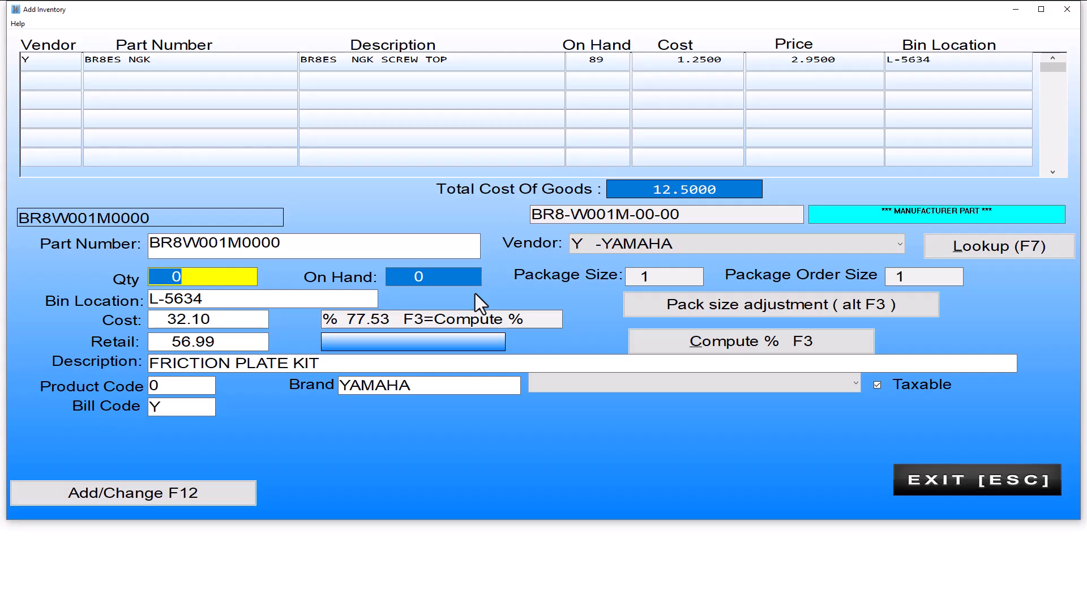
{"action": "type", "text": "10"}
{"action": "key", "text": "Return"}
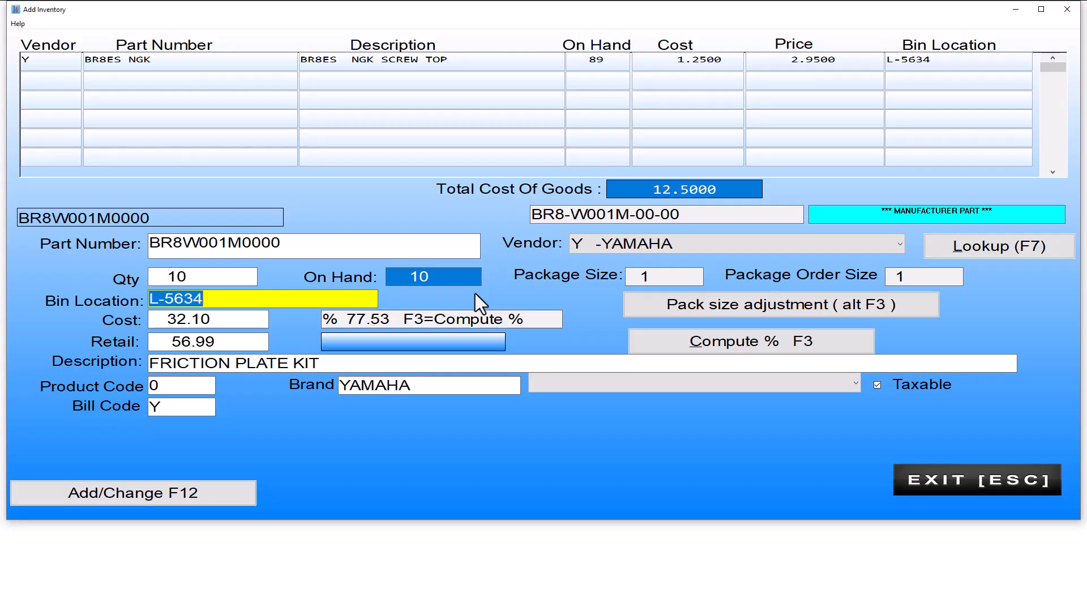
{"action": "type", "text": "AFJ"}
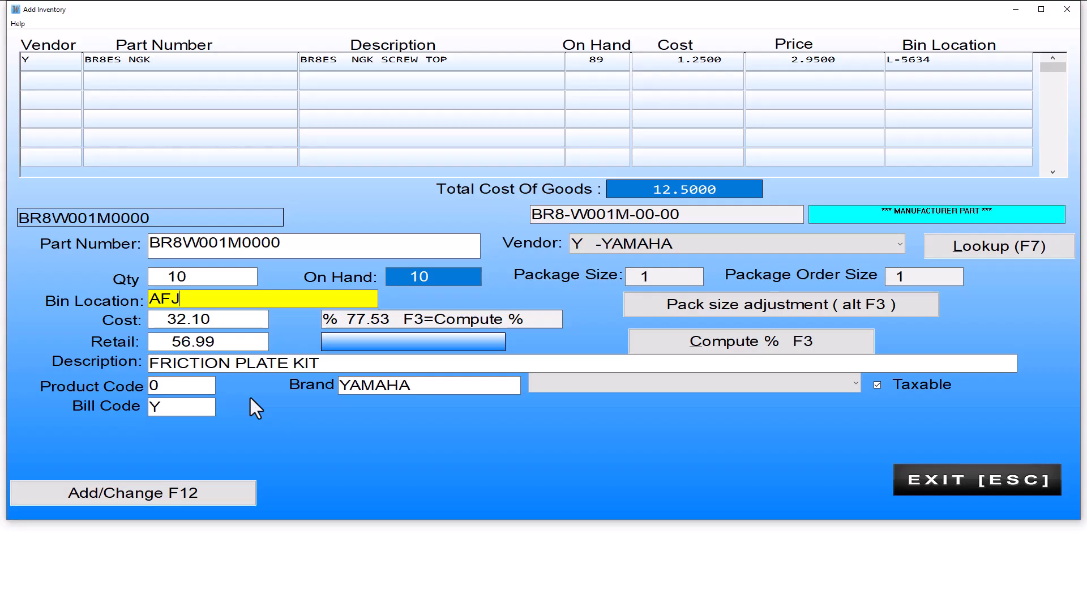
{"action": "left_click", "coordinate": [198, 497]}
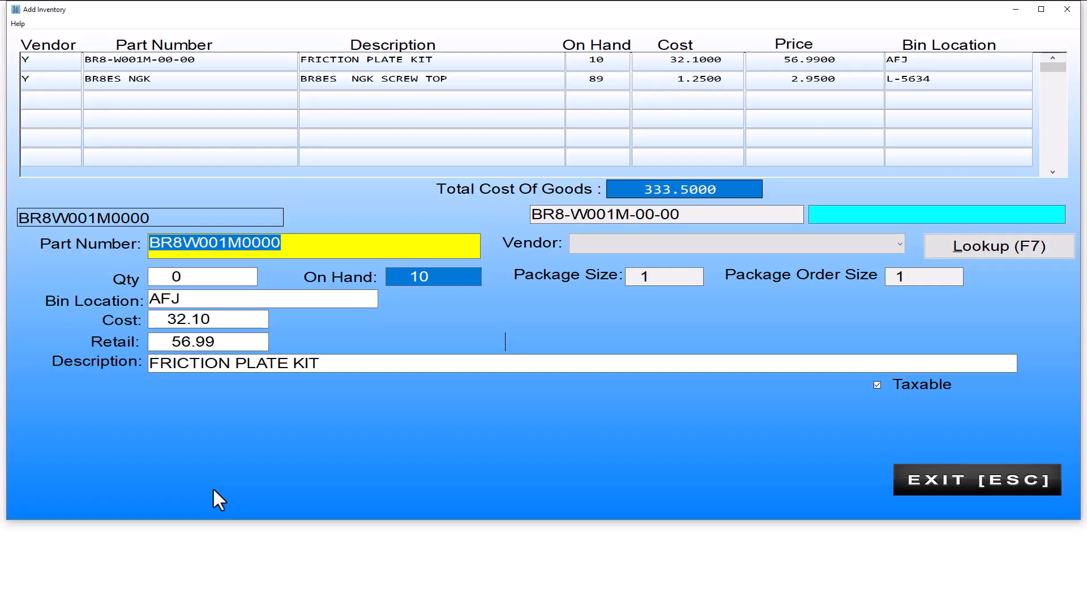
Enter the new part number NEW ASD as an in-house part with vendor E - US MARINE
{"action": "type", "text": "NE"}
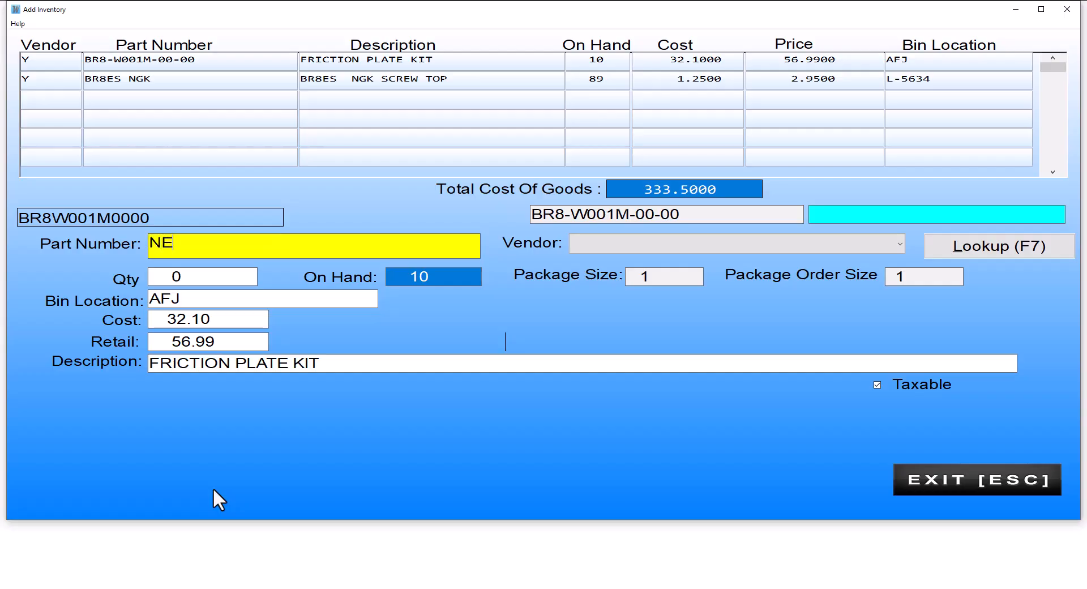
{"action": "type", "text": "W ASD"}
{"action": "key", "text": "Return"}
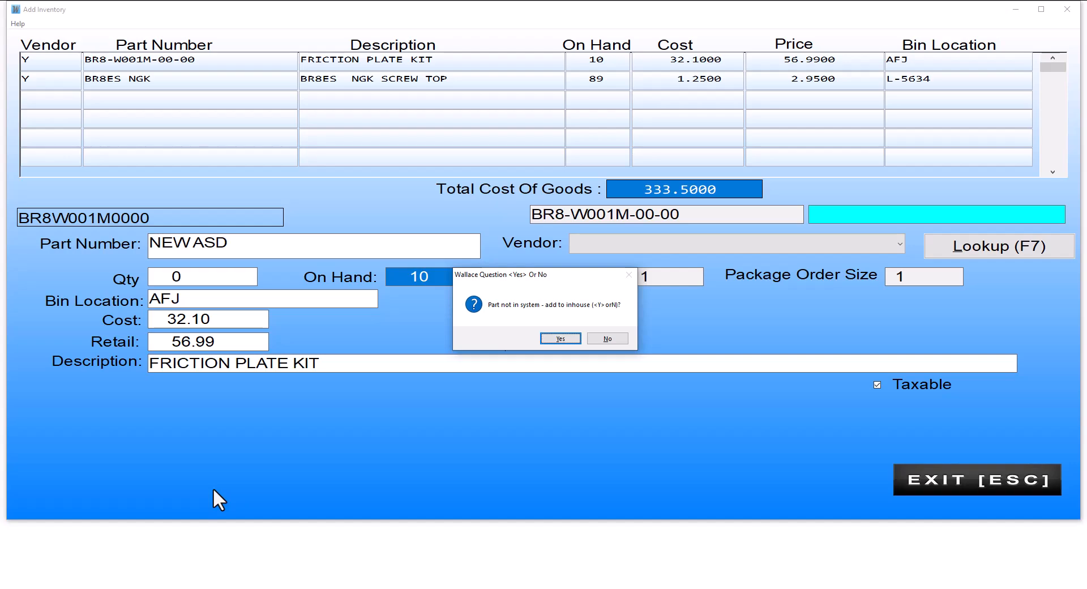
{"action": "key", "text": "Return"}
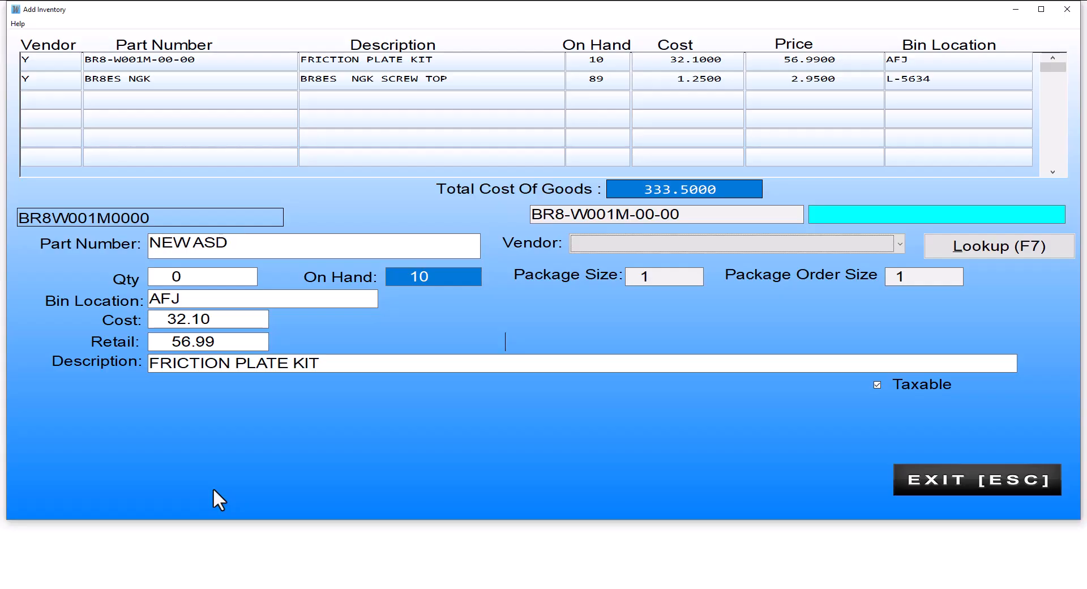
{"action": "left_click", "coordinate": [902, 244]}
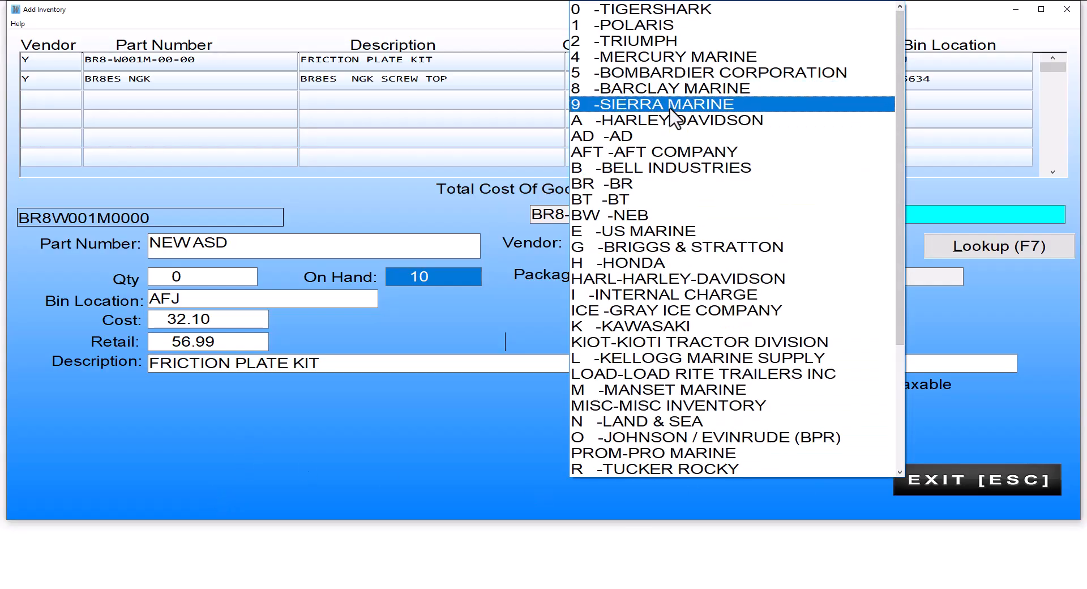
{"action": "left_click", "coordinate": [658, 235]}
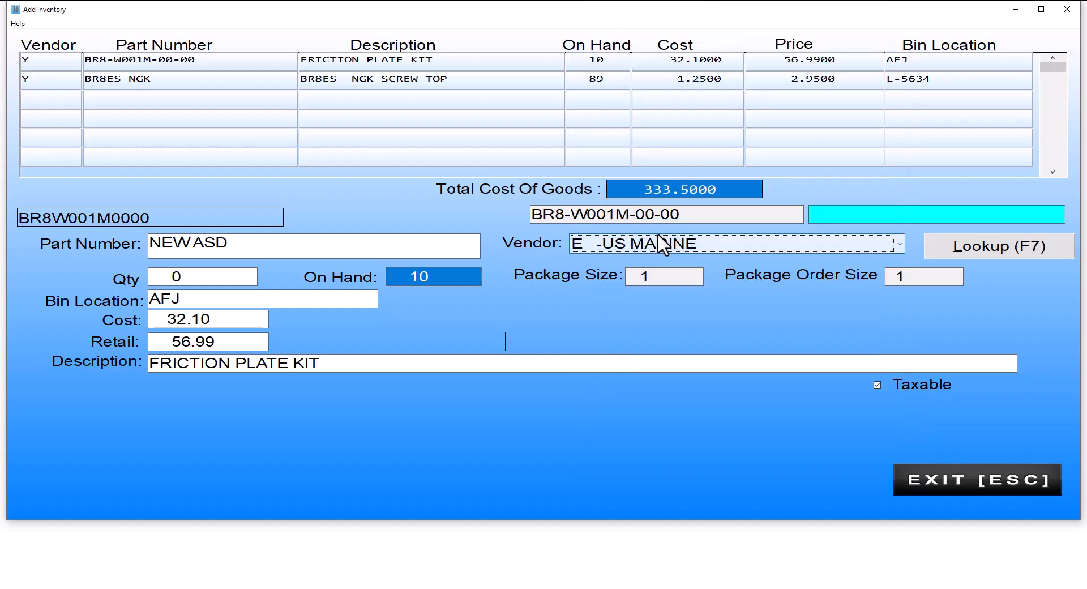
{"action": "key", "text": "Return"}
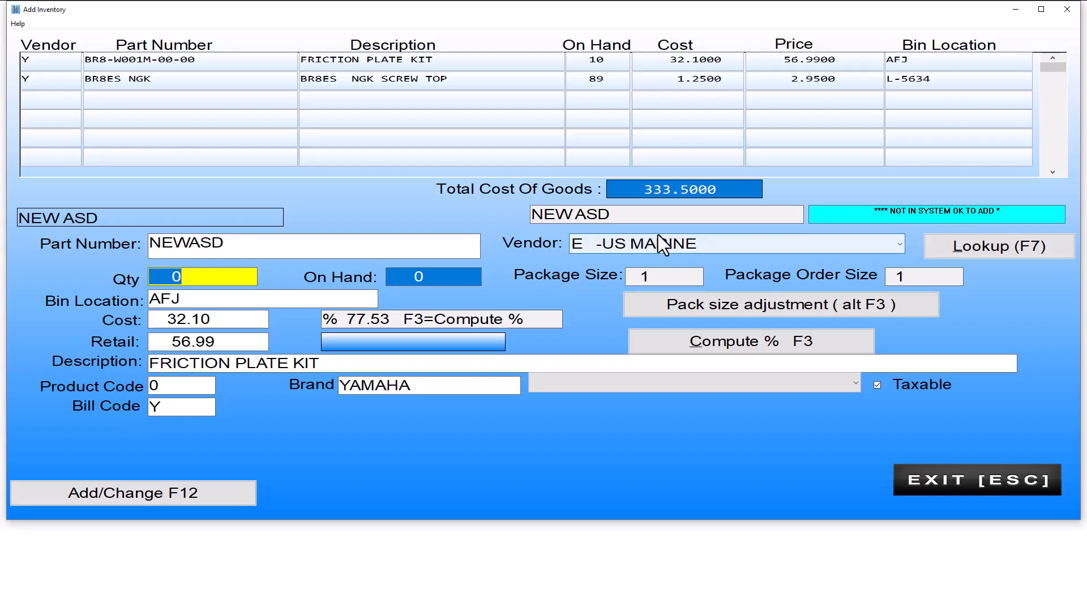
Set the new part's quantity to 10 and its bin location to AFJ-77
{"action": "type", "text": "10"}
{"action": "key", "text": "Return"}
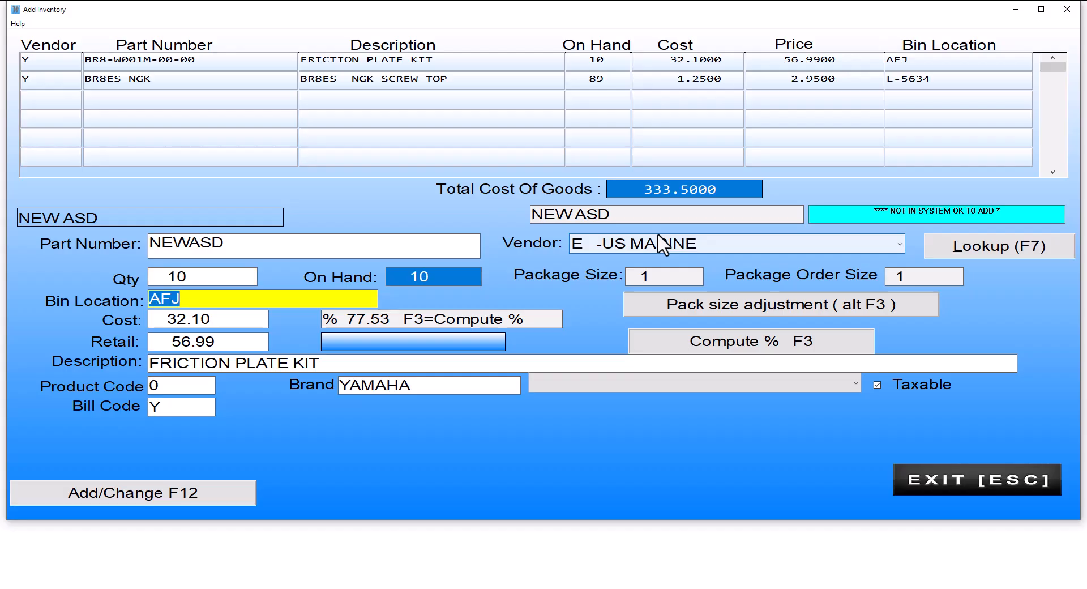
{"action": "key", "text": "Right"}
{"action": "type", "text": "-77"}
{"action": "key", "text": "Return"}
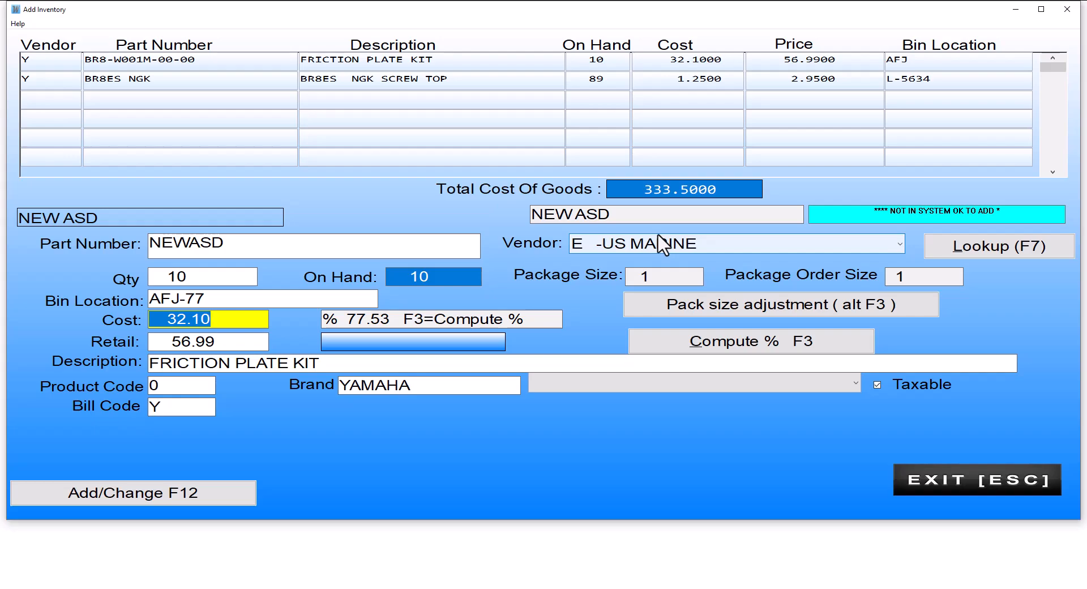
Set the new part's cost to 50.00 and its retail price to 80.00
{"action": "type", "text": "50"}
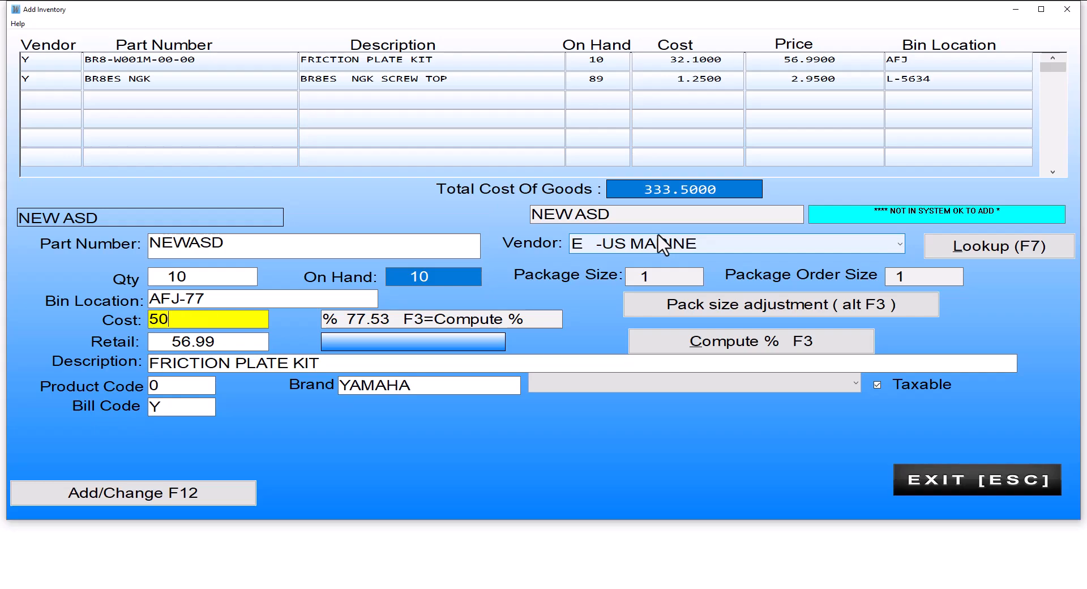
{"action": "key", "text": "Return"}
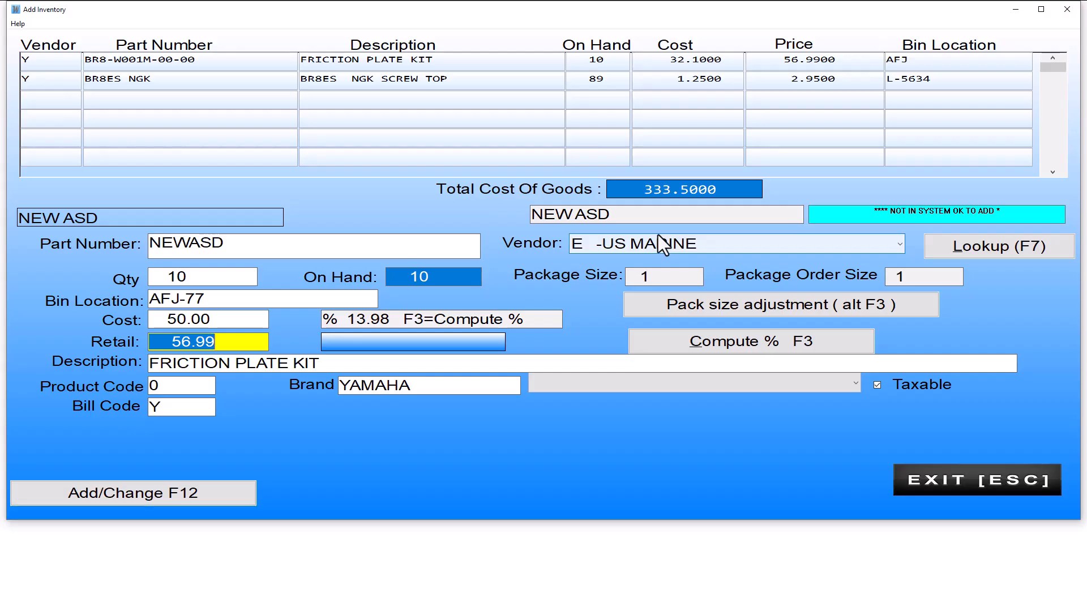
{"action": "type", "text": "80"}
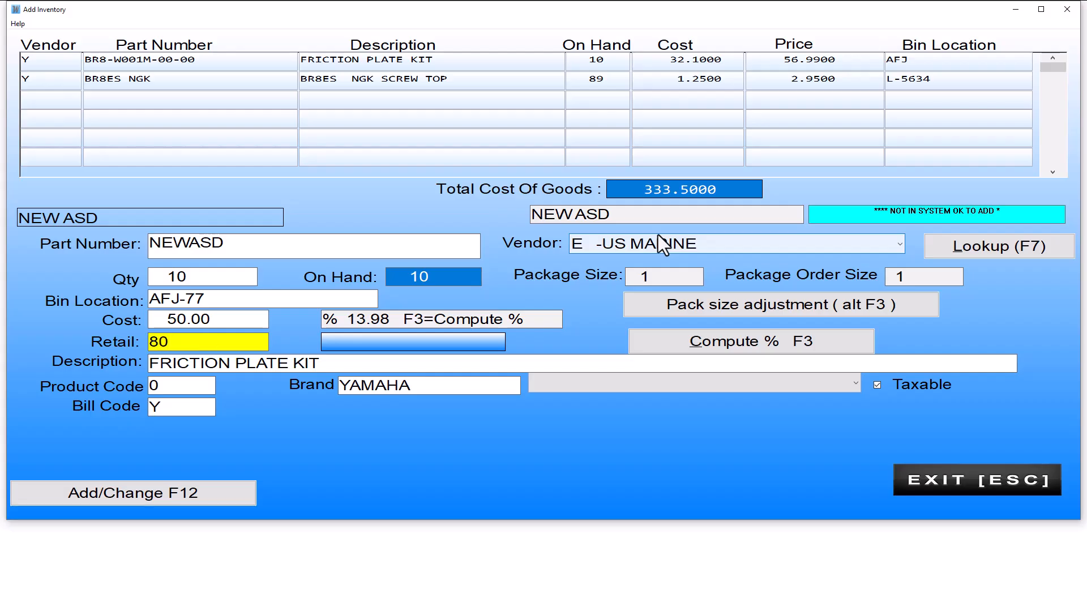
{"action": "key", "text": "Return"}
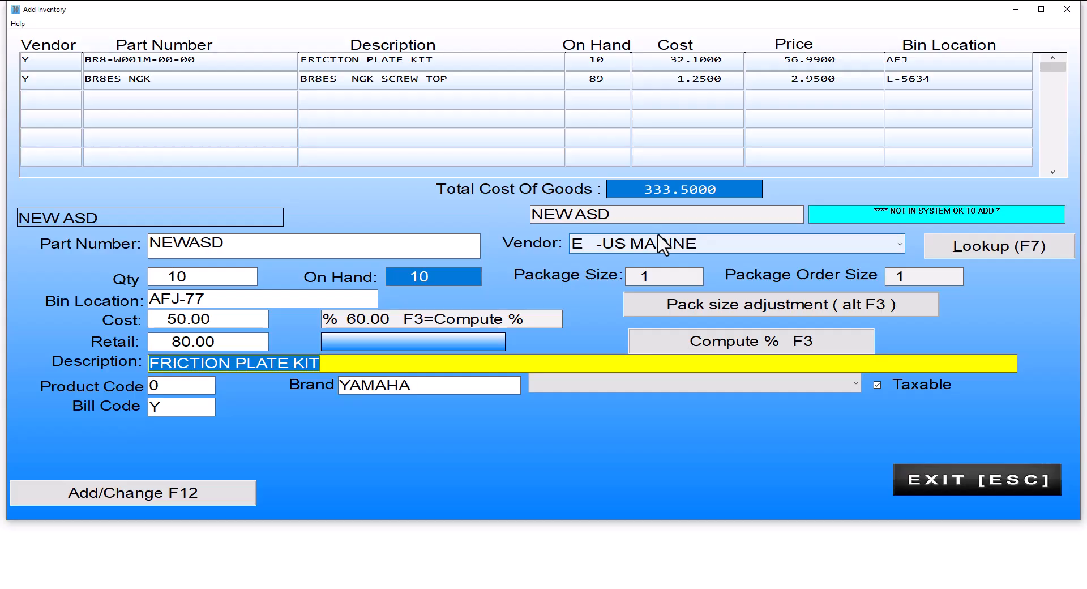
Describe the new part as NEW PART and add it to the inventory list
{"action": "type", "text": "NEW"}
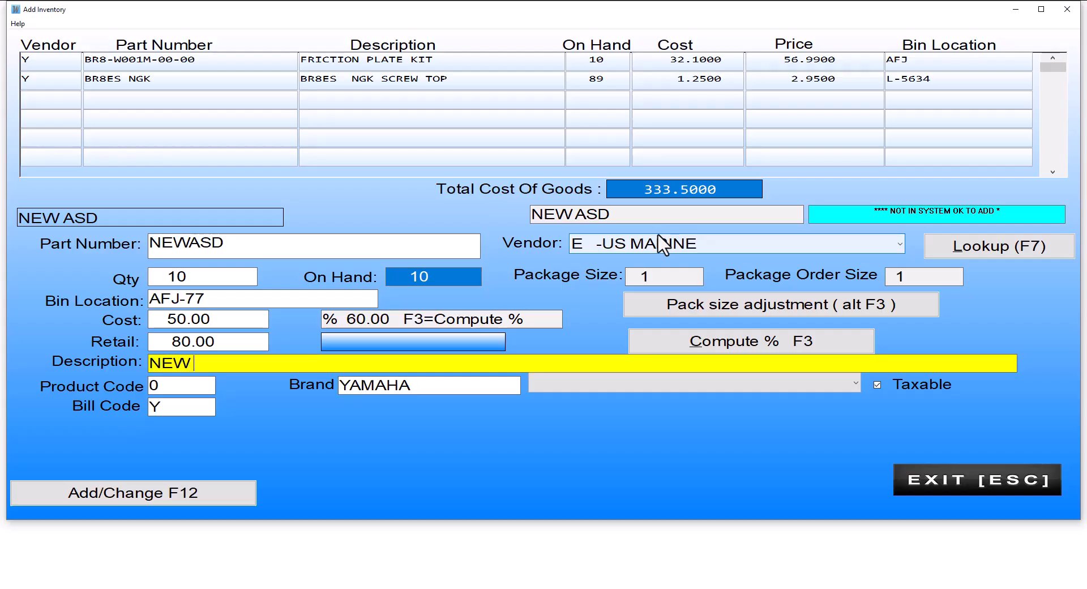
{"action": "type", "text": " PARTD"}
{"action": "key", "text": "BackSpace"}
{"action": "key", "text": "Return"}
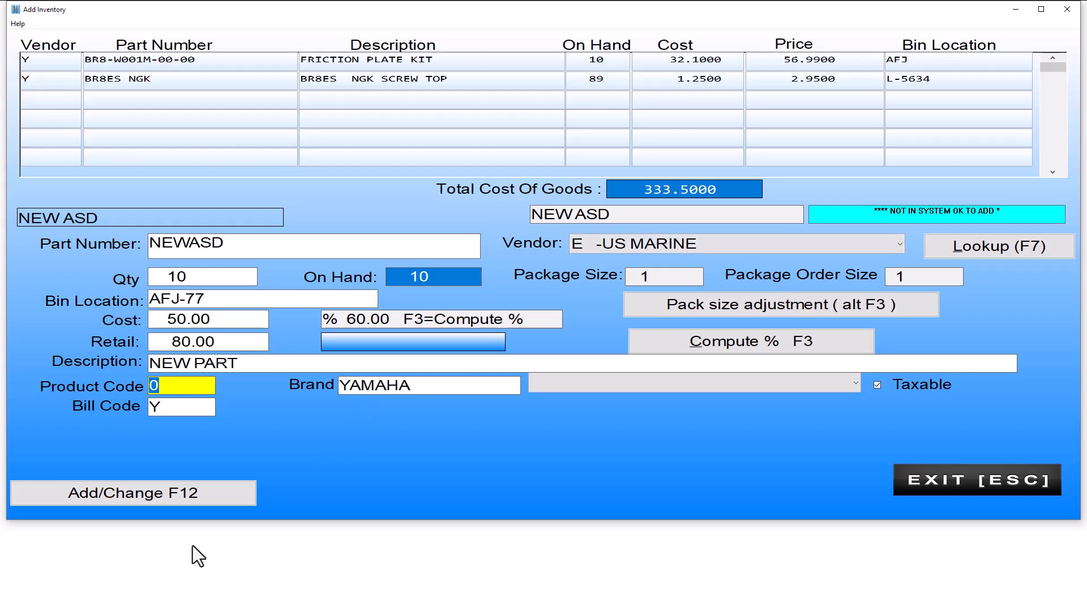
{"action": "left_click", "coordinate": [226, 493]}
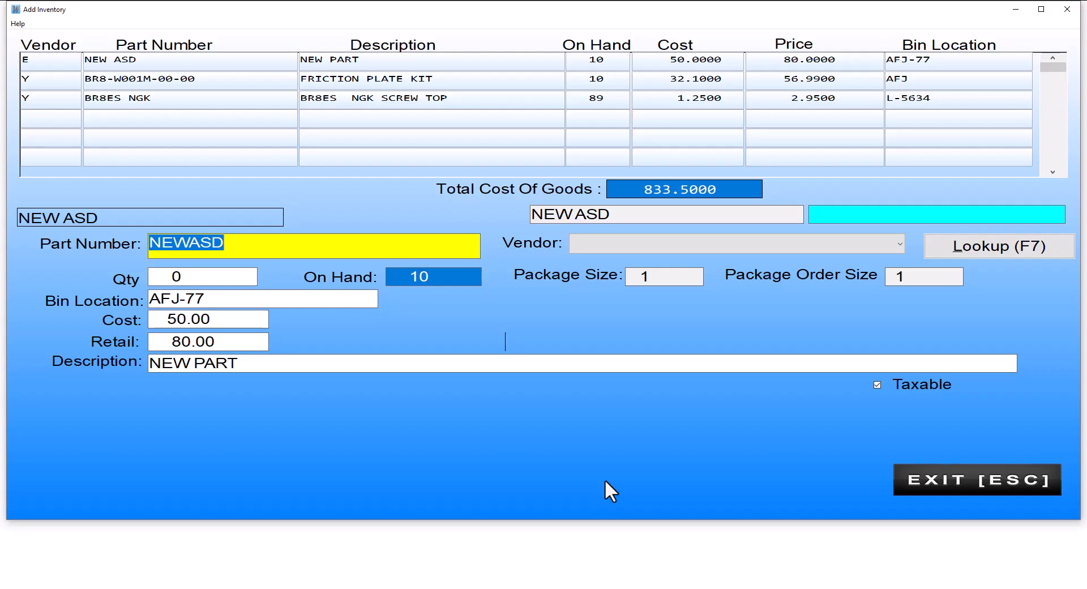
Enter part number 5765767 and decline adding it as an in-house part
{"action": "type", "text": "5765767"}
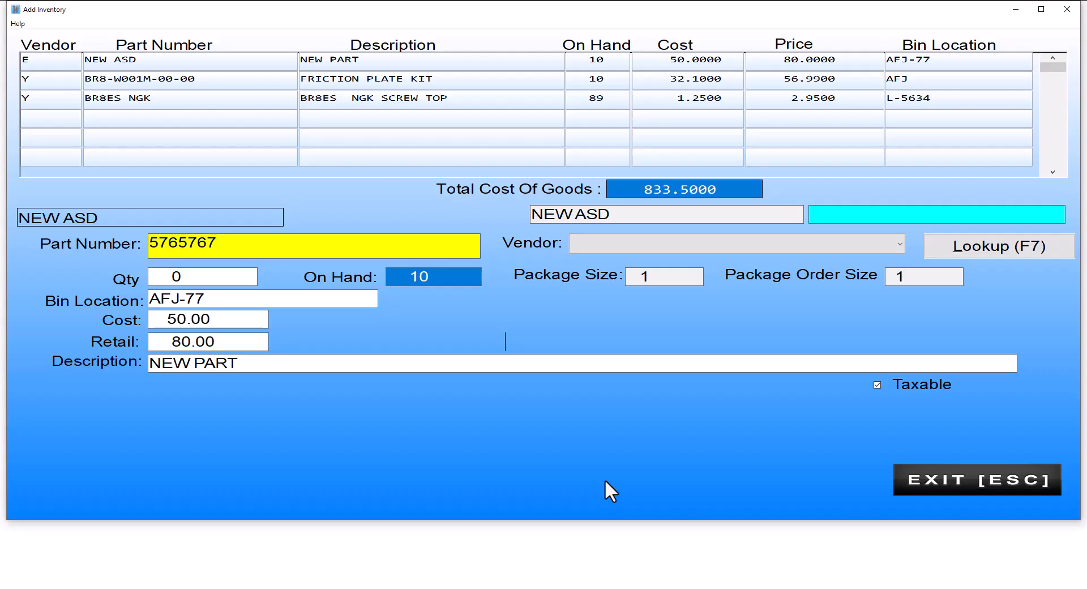
{"action": "key", "text": "Return"}
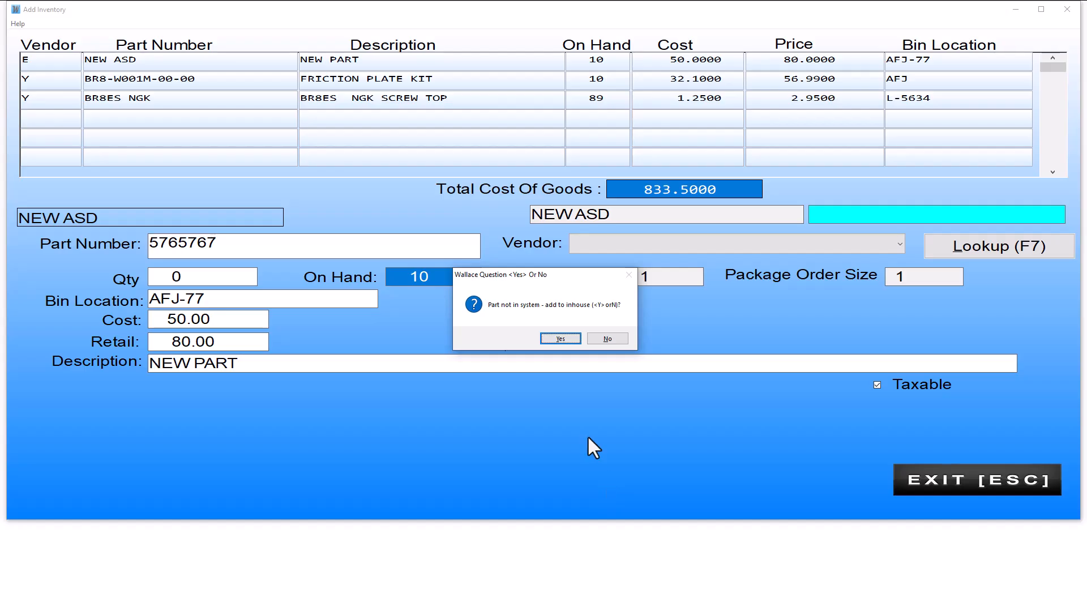
{"action": "left_click", "coordinate": [600, 341]}
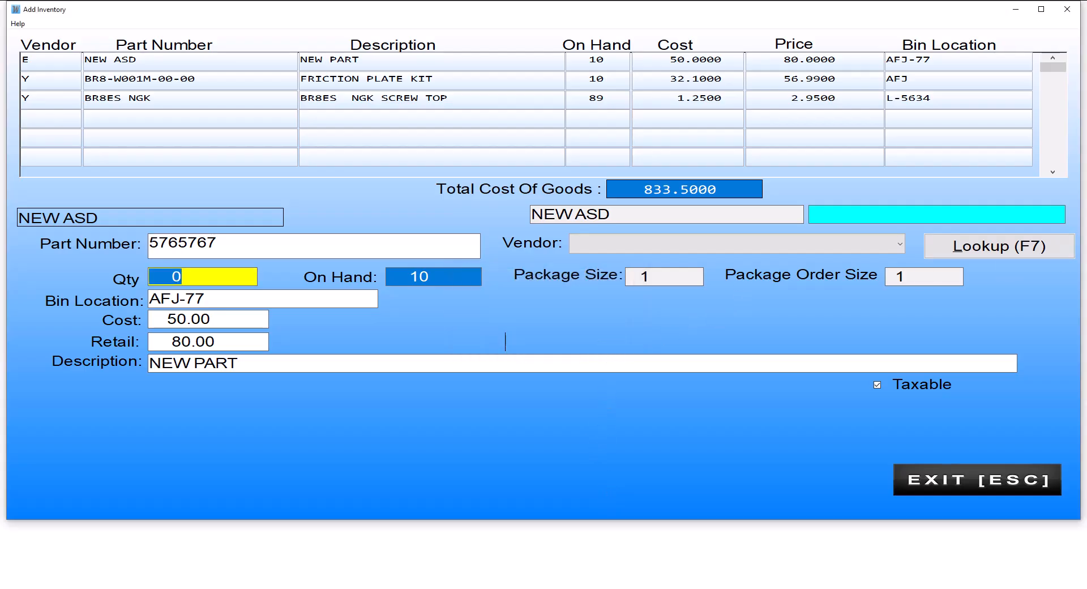
Look up the entered part number in the manufacturers file, limiting the search to vendor Y
{"action": "left_click", "coordinate": [982, 248]}
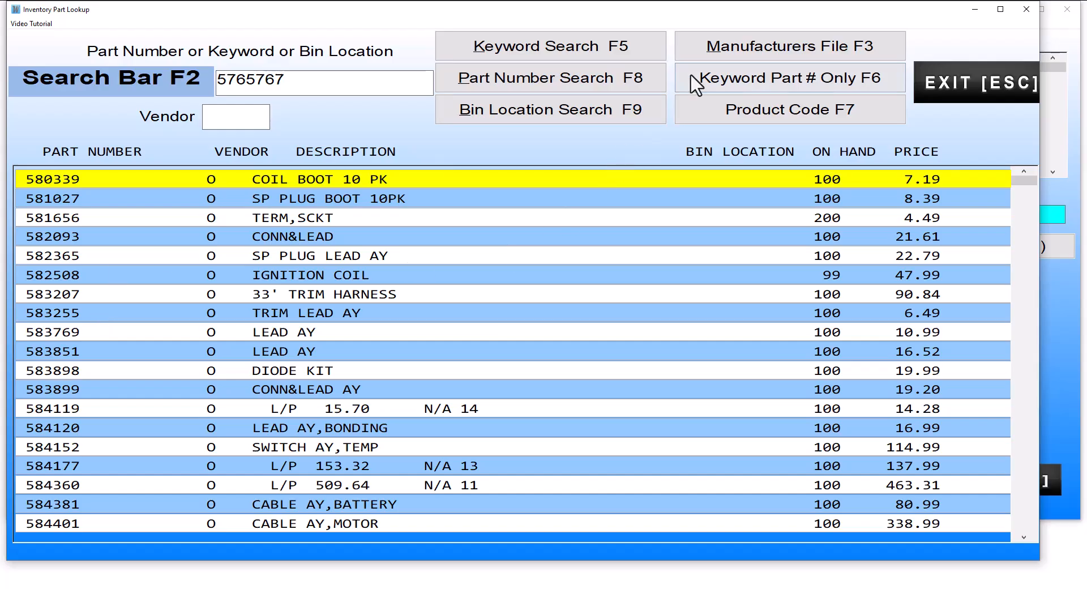
{"action": "left_click", "coordinate": [771, 54]}
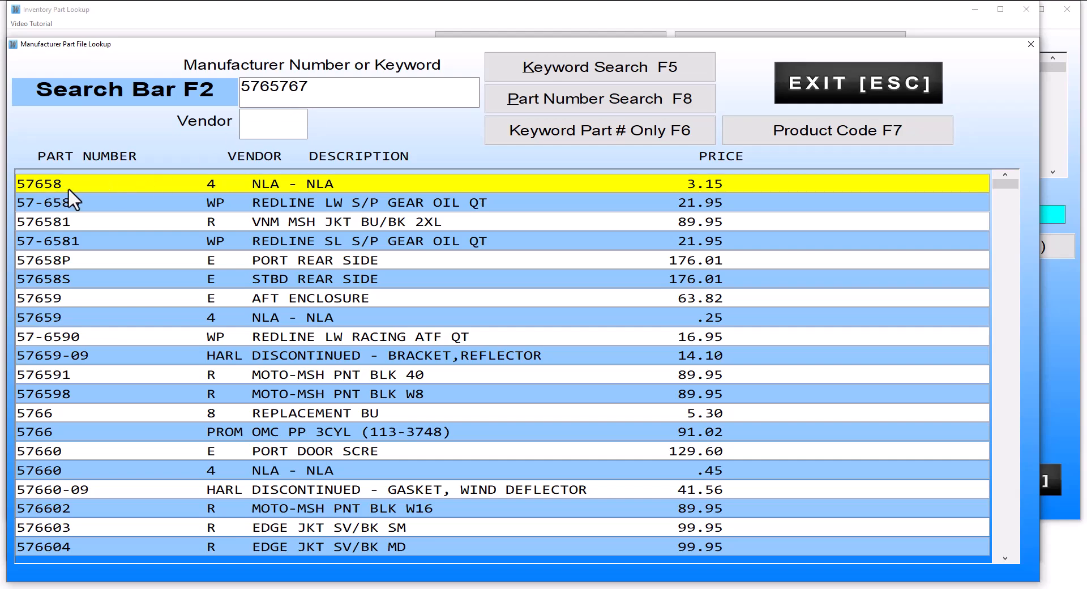
{"action": "left_click", "coordinate": [264, 124]}
{"action": "type", "text": "Y"}
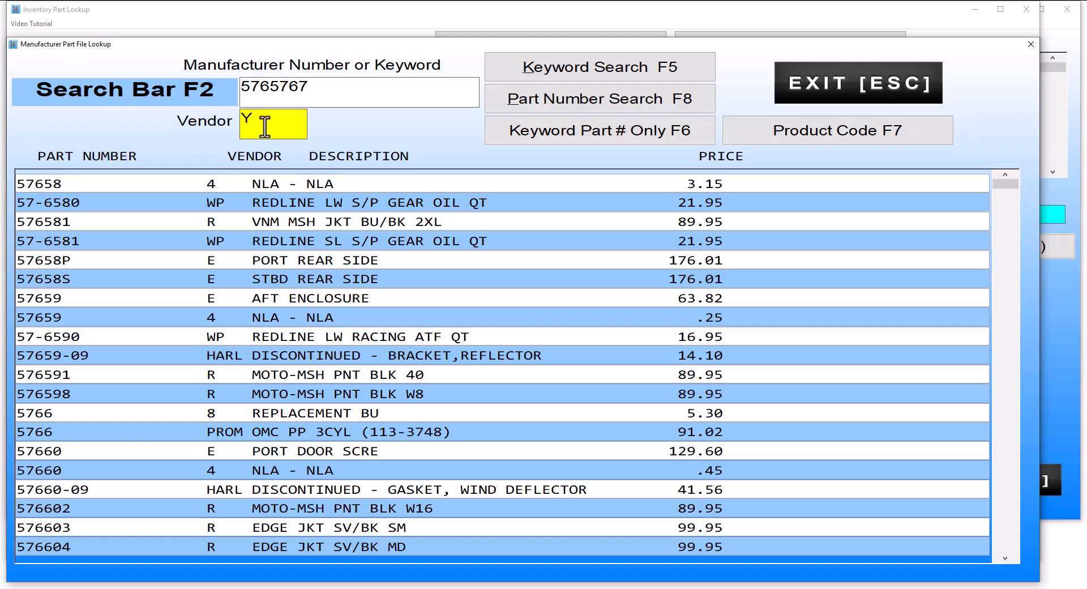
{"action": "key", "text": "Return"}
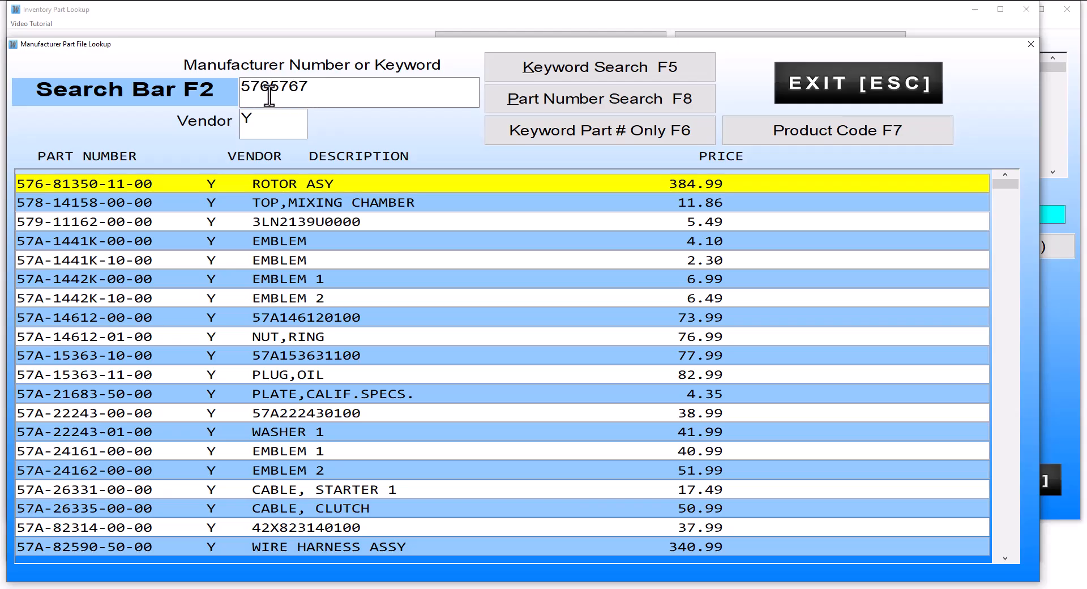
Choose the EMBLEM part 57A-1441K-10-00 and add it to the list, keeping bin location AFJ-77
{"action": "double_click", "coordinate": [98, 260]}
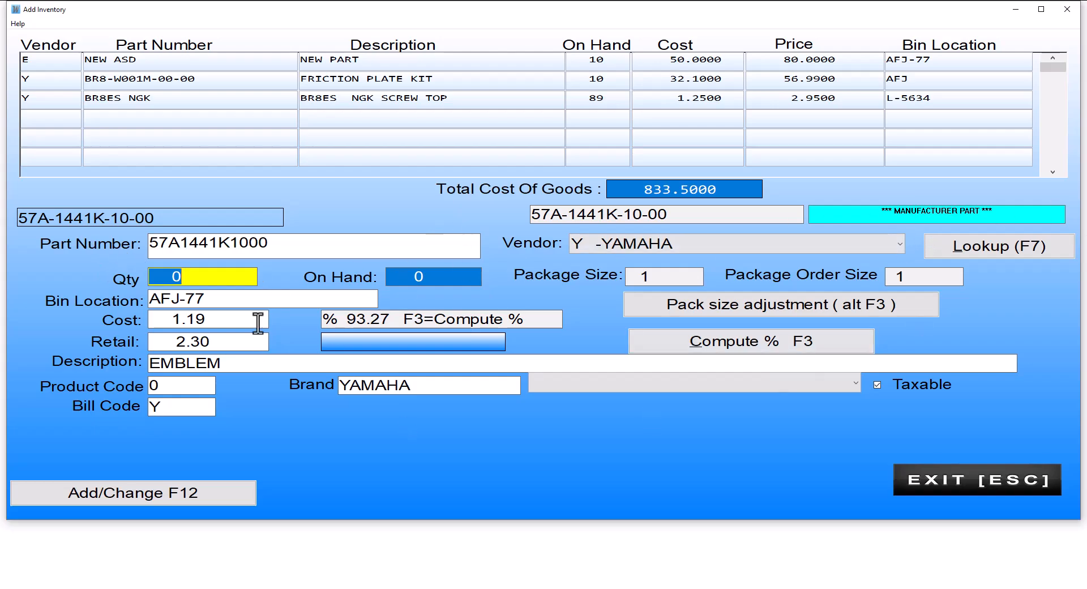
{"action": "left_click", "coordinate": [218, 304]}
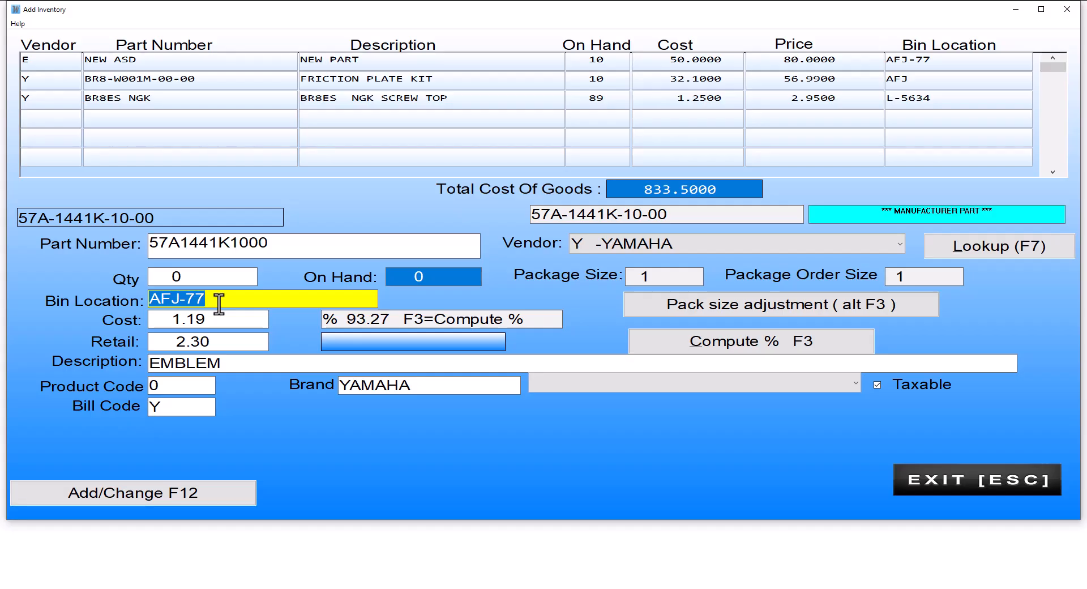
{"action": "left_click", "coordinate": [149, 503]}
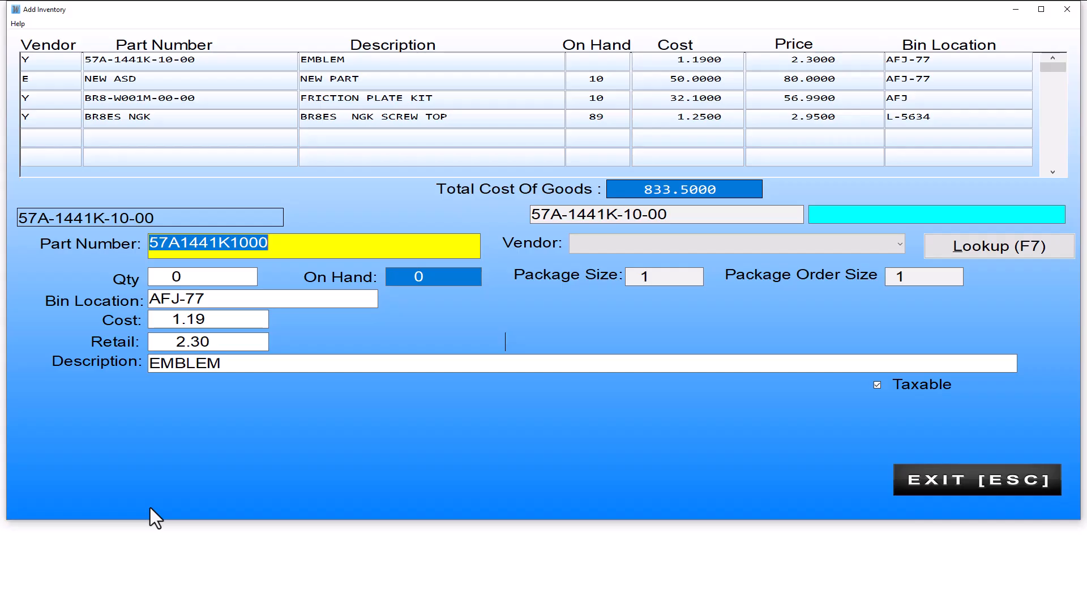
Leave the Add Inventory entry and generate the printout of the parts just added
{"action": "left_click", "coordinate": [934, 477]}
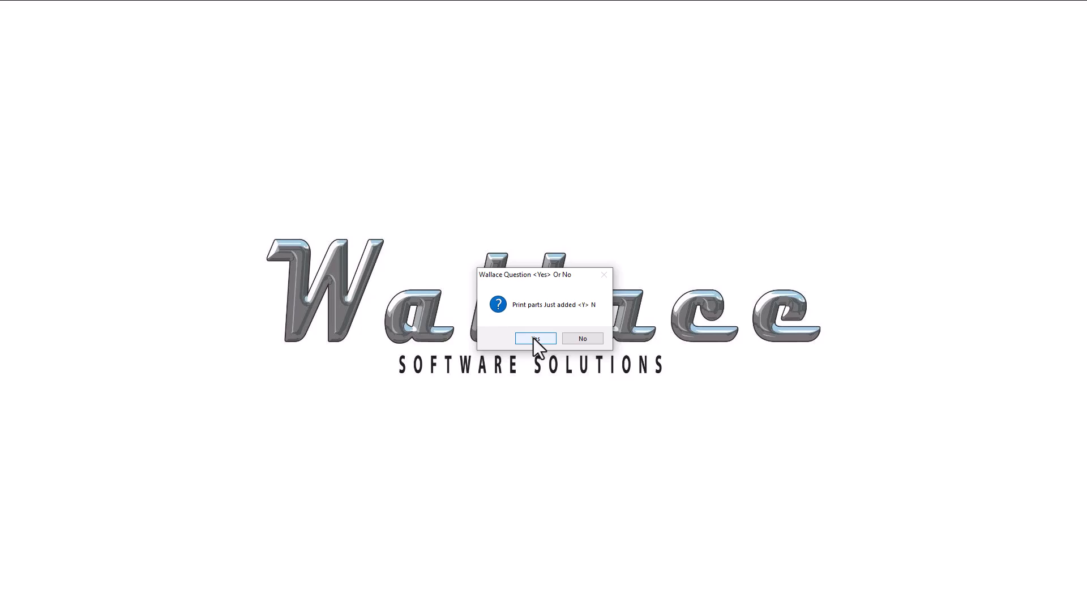
{"action": "left_click", "coordinate": [535, 339]}
{"action": "left_click", "coordinate": [534, 339]}
{"action": "left_click", "coordinate": [299, 158]}
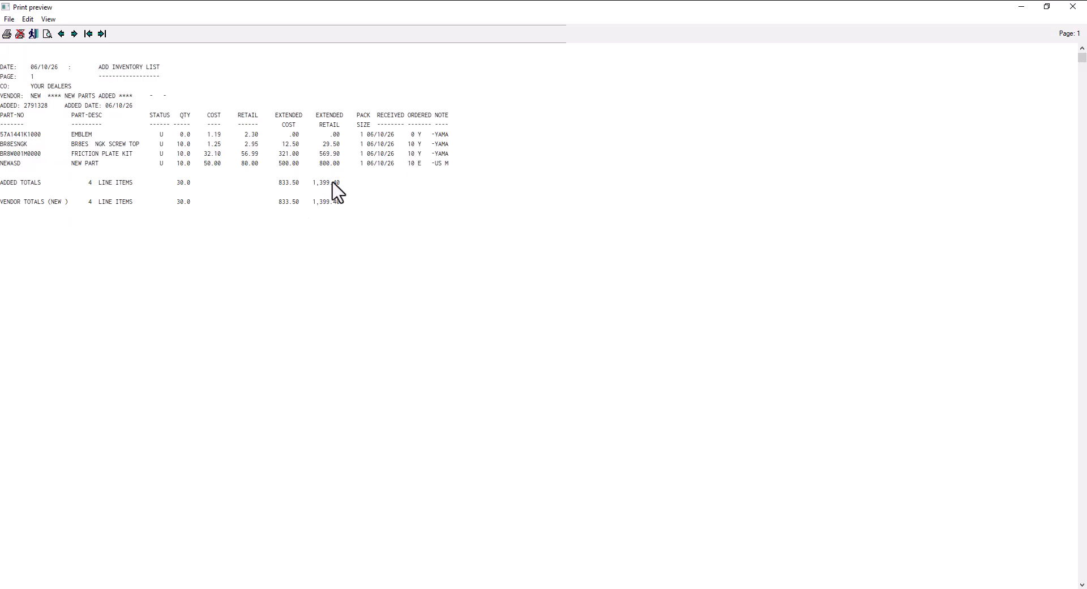
Close the print preview of the added parts and decline printing bar code labels for them
{"action": "left_click", "coordinate": [19, 34]}
{"action": "left_click", "coordinate": [525, 339]}
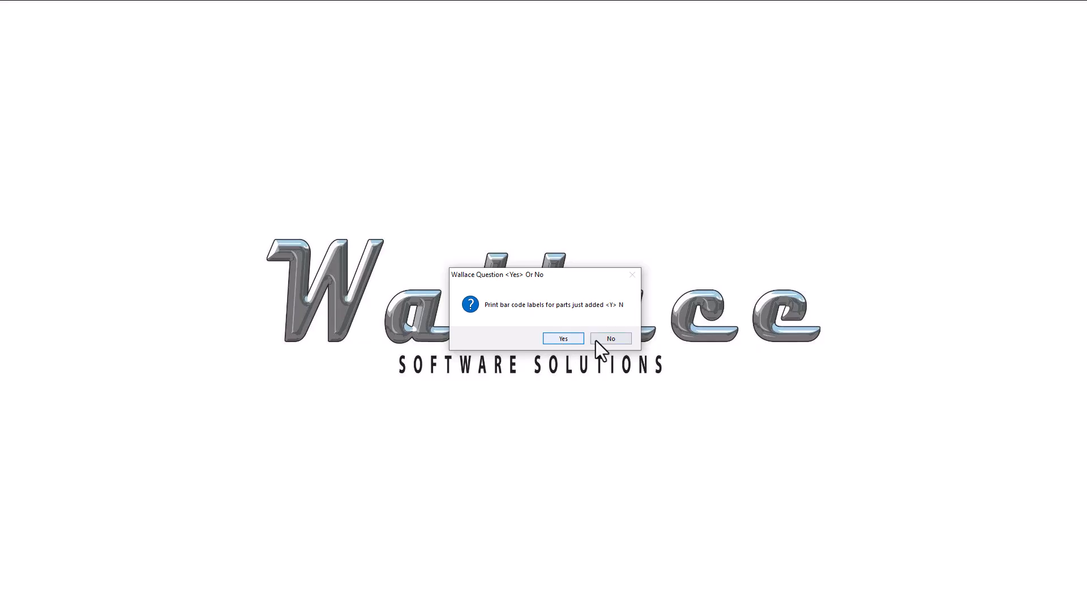
{"action": "left_click", "coordinate": [614, 338]}
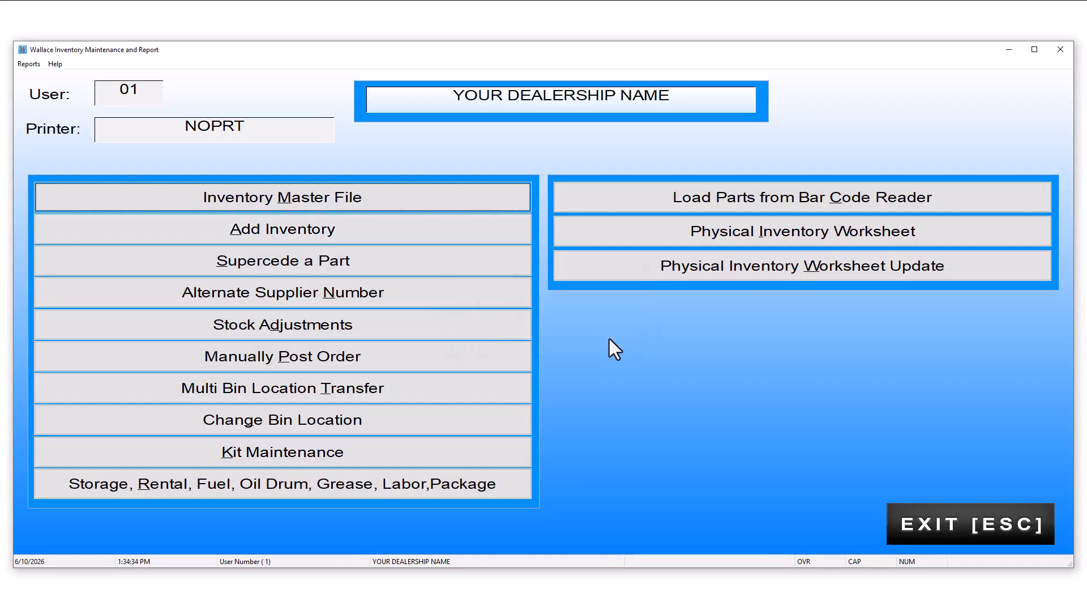